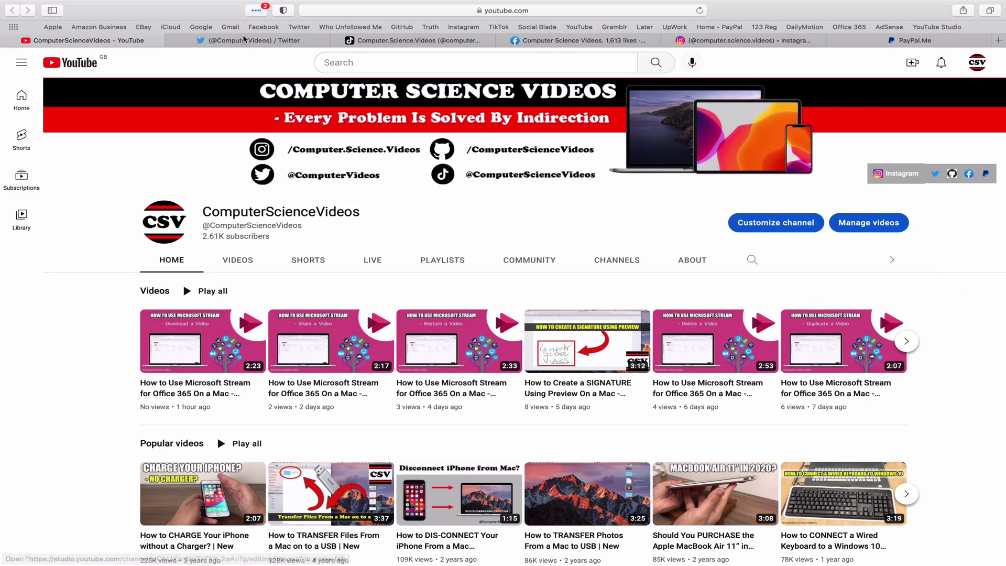
Step: View the Twitter, TikTok, Facebook, Instagram and PayPal.Me tabs in Safari one after another
left_click(238, 43)
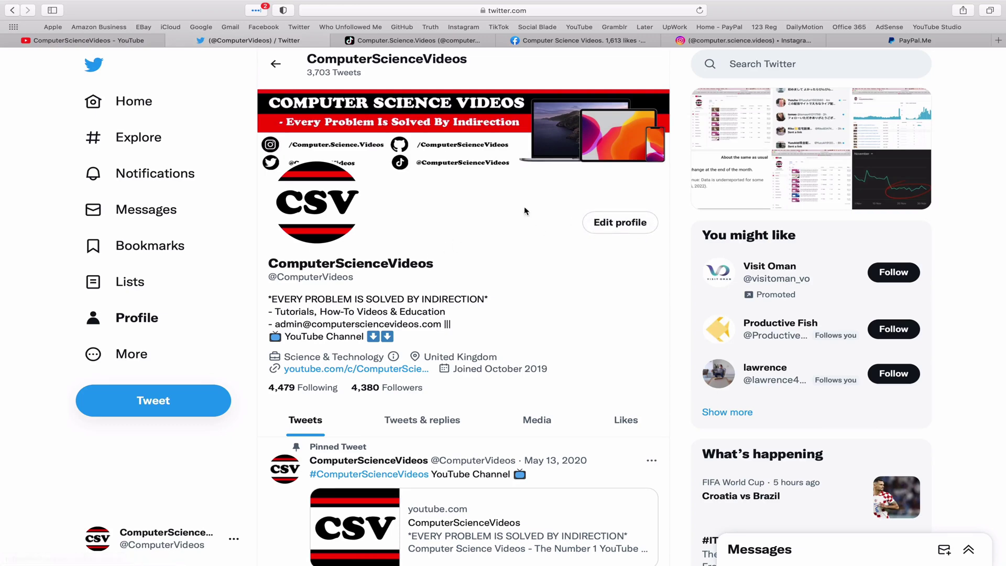
left_click(439, 42)
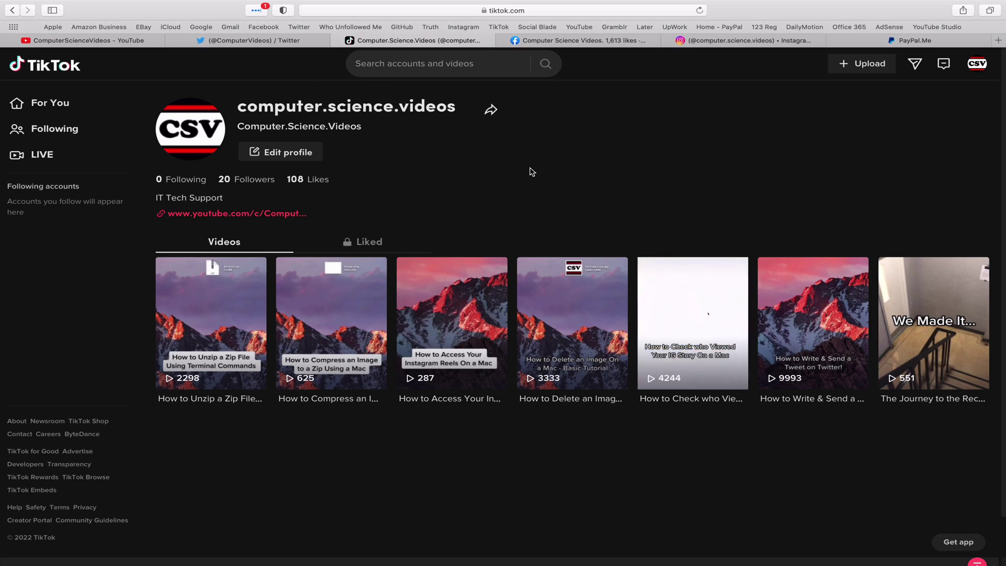
left_click(582, 41)
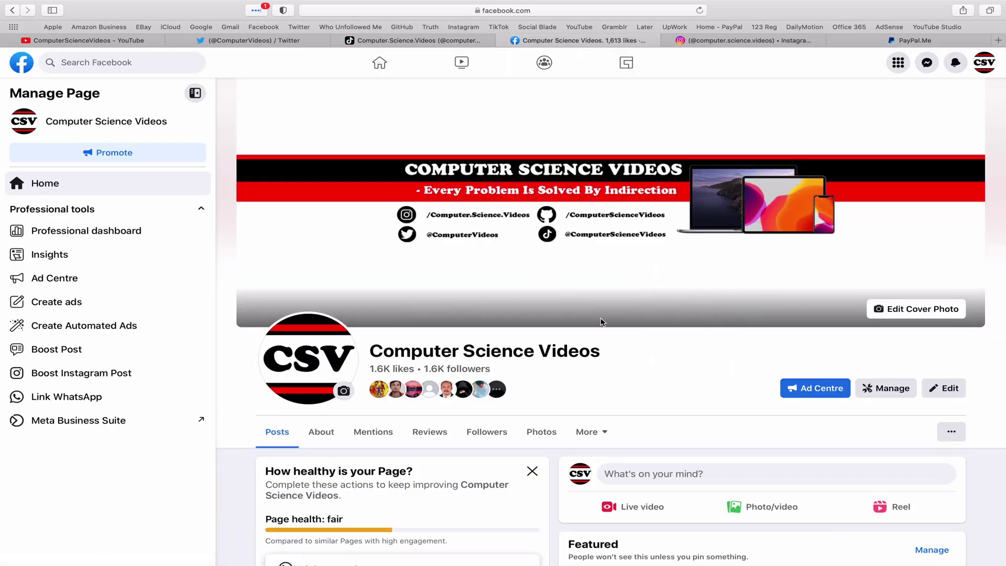
left_click(749, 40)
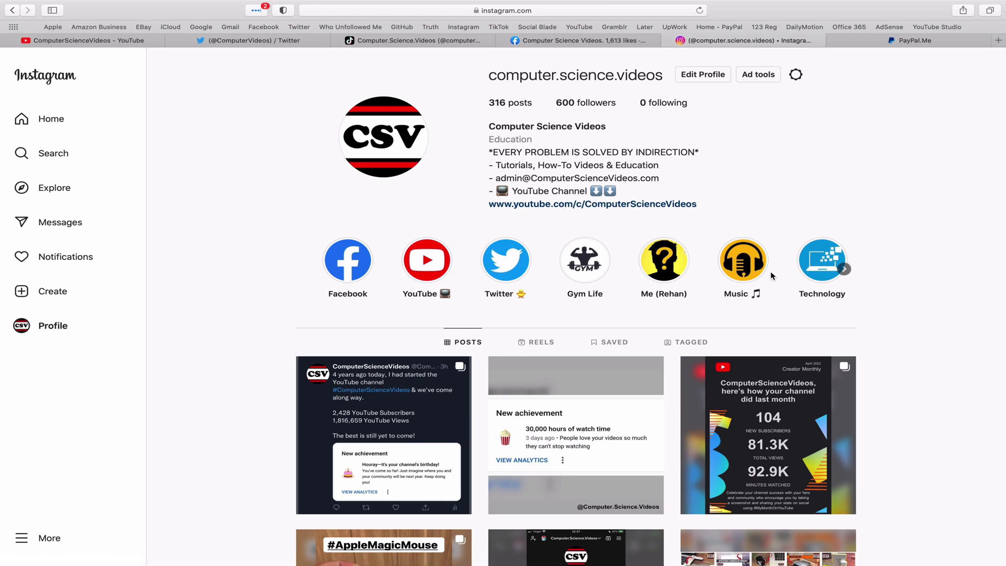
left_click(949, 40)
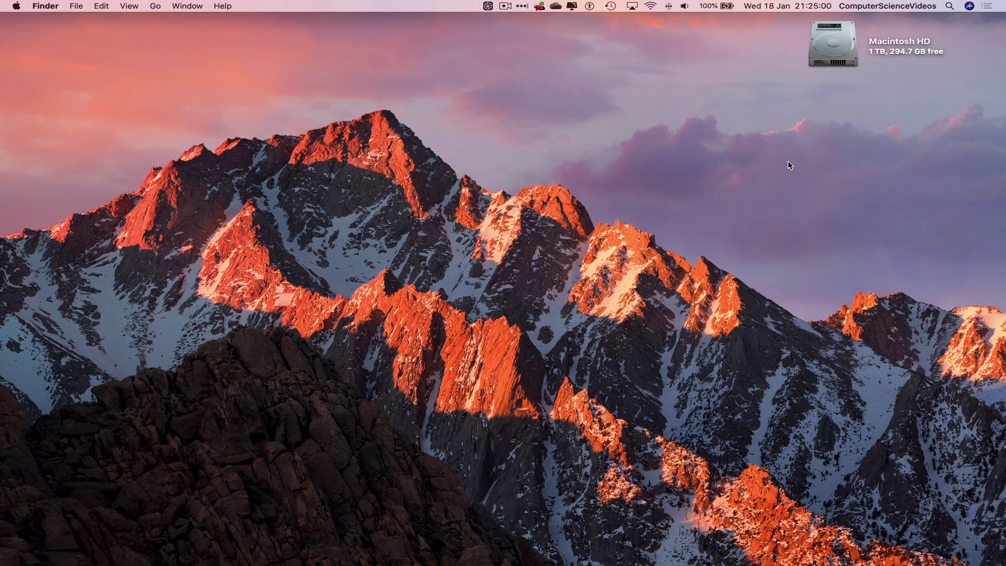
Step: Launch Notes by searching 'notes' in Launchpad
mouse_move(548, 564)
left_click(109, 559)
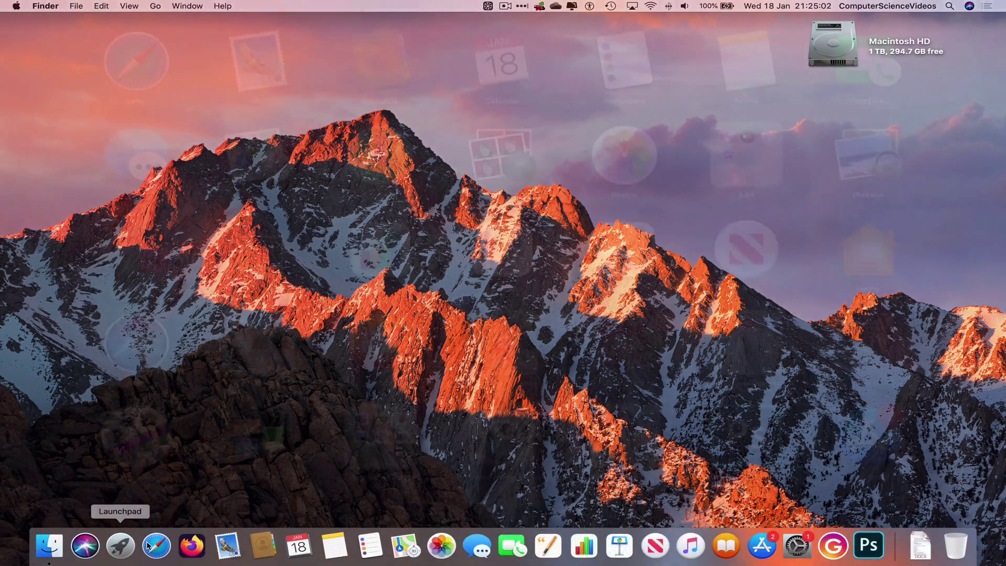
type("notes")
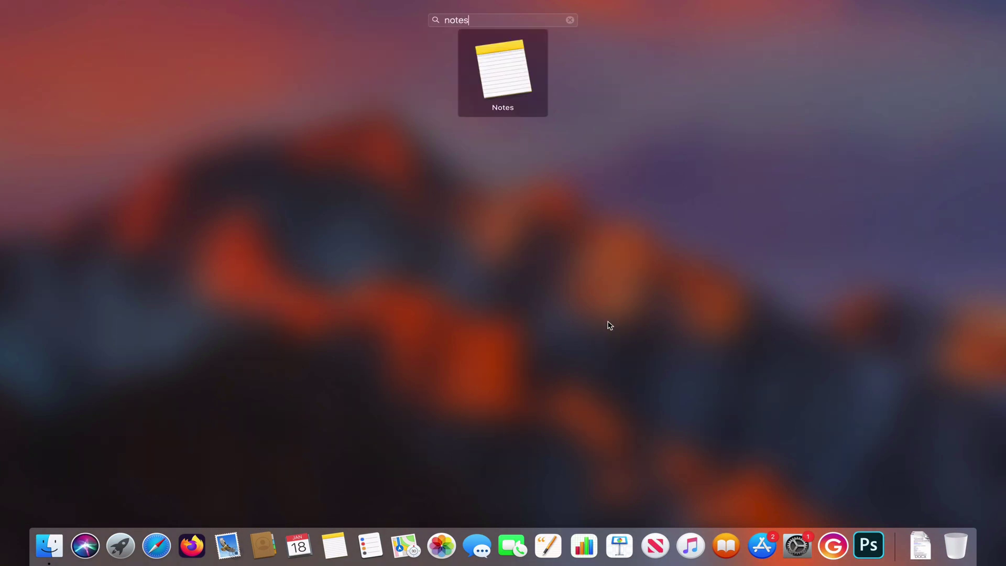
key("Return")
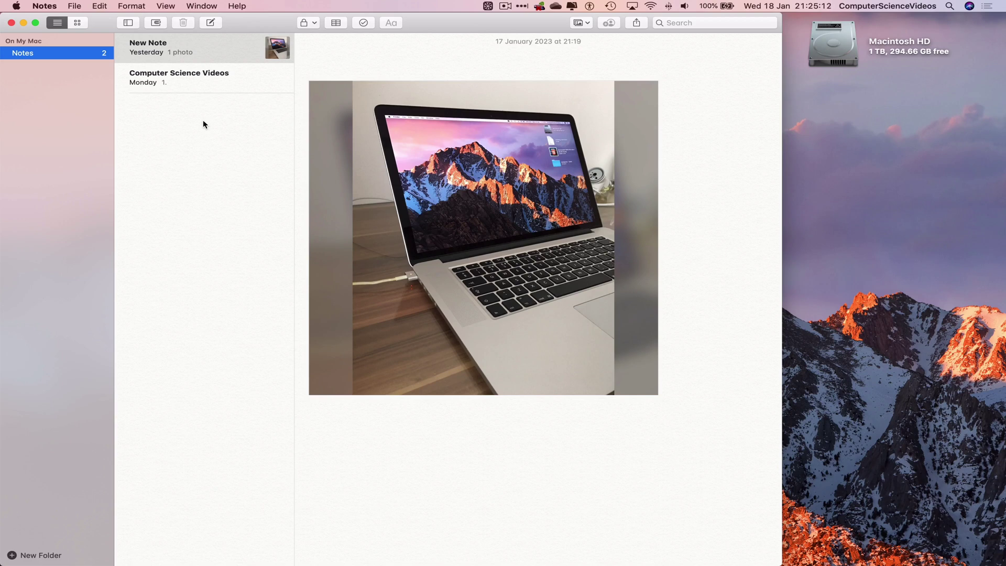
Step: Add a new note from the notes list menu, title it 'Table', and start a line below
right_click(202, 124)
left_click(242, 158)
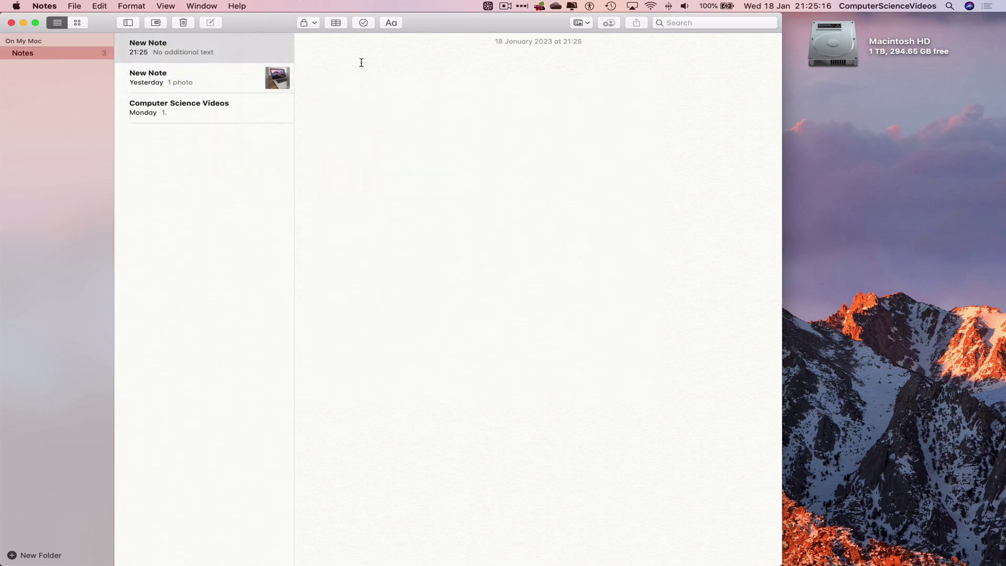
type("Tabke")
key("BackSpace")
key("BackSpace")
type("le")
key("Return")
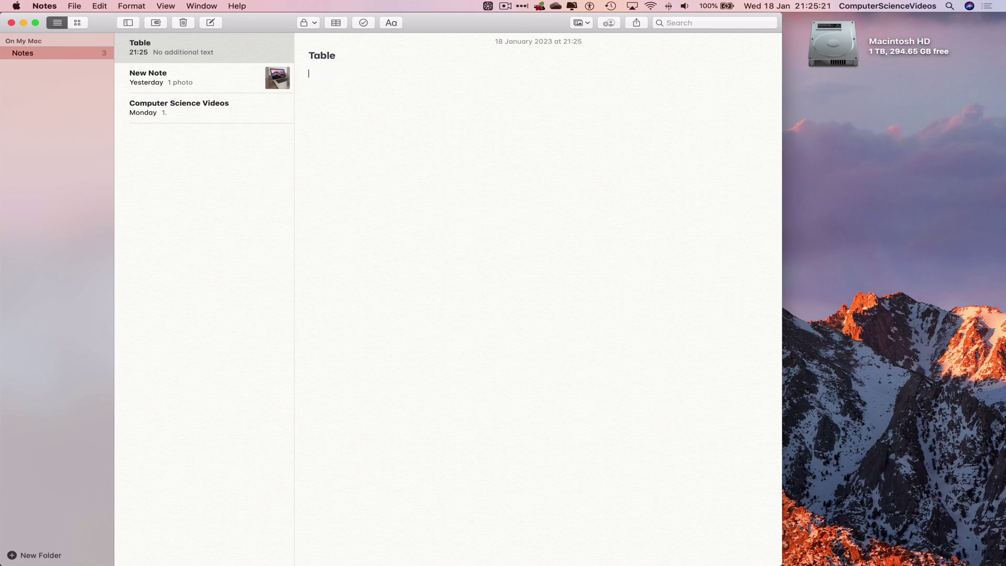
Step: Insert a table and enlarge it to 3×3 by adding a column before and a row above
left_click(337, 24)
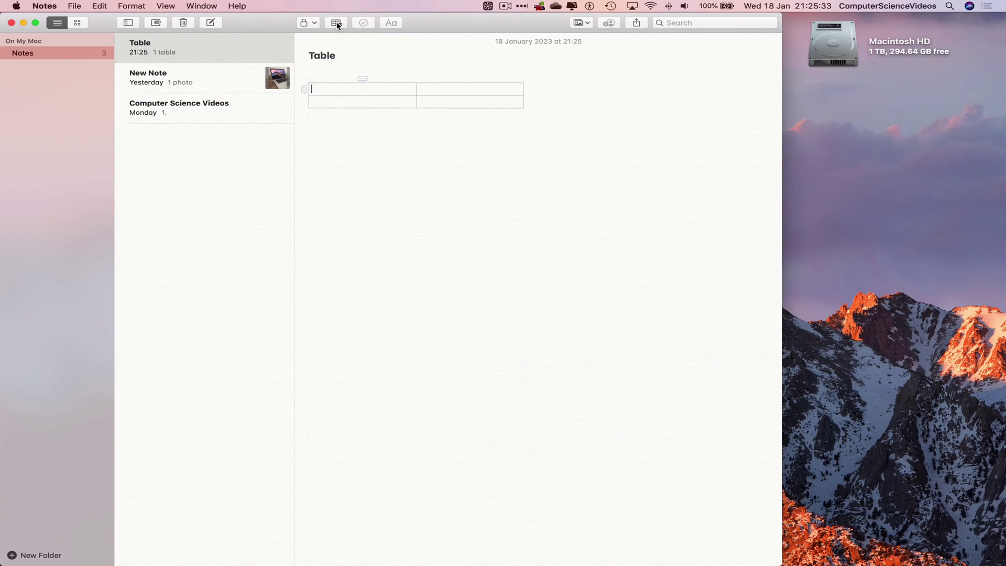
left_click(365, 80)
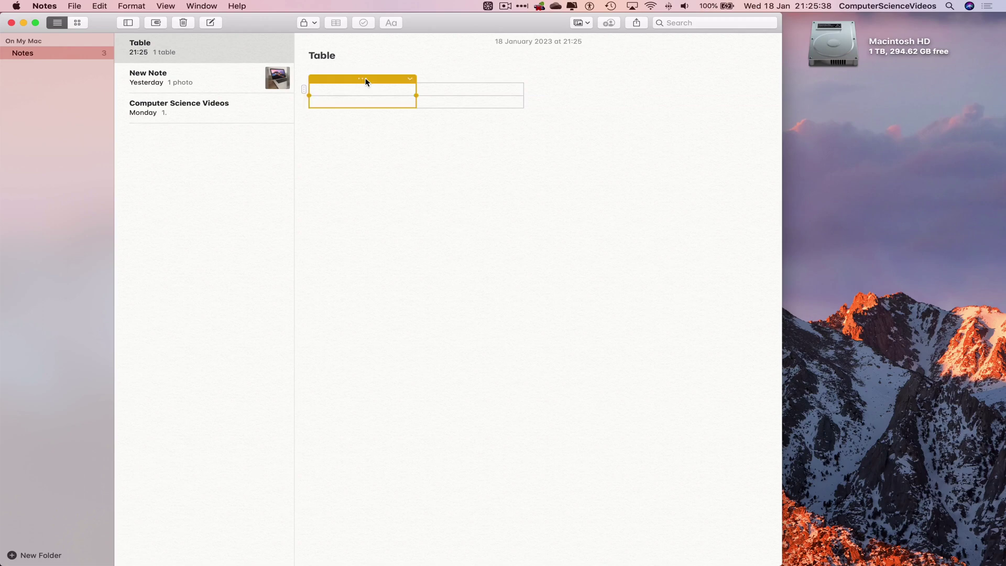
left_click(408, 80)
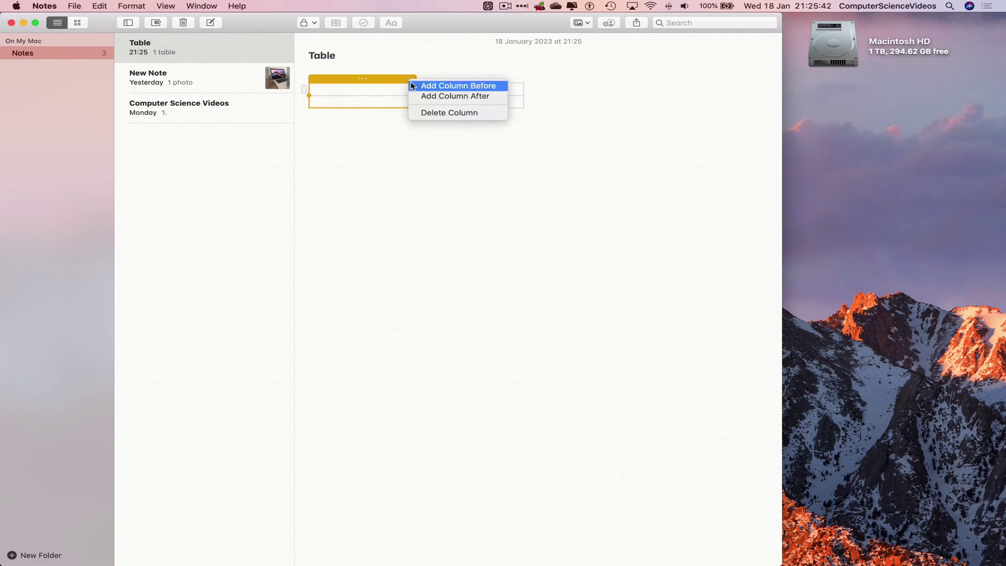
left_click(448, 86)
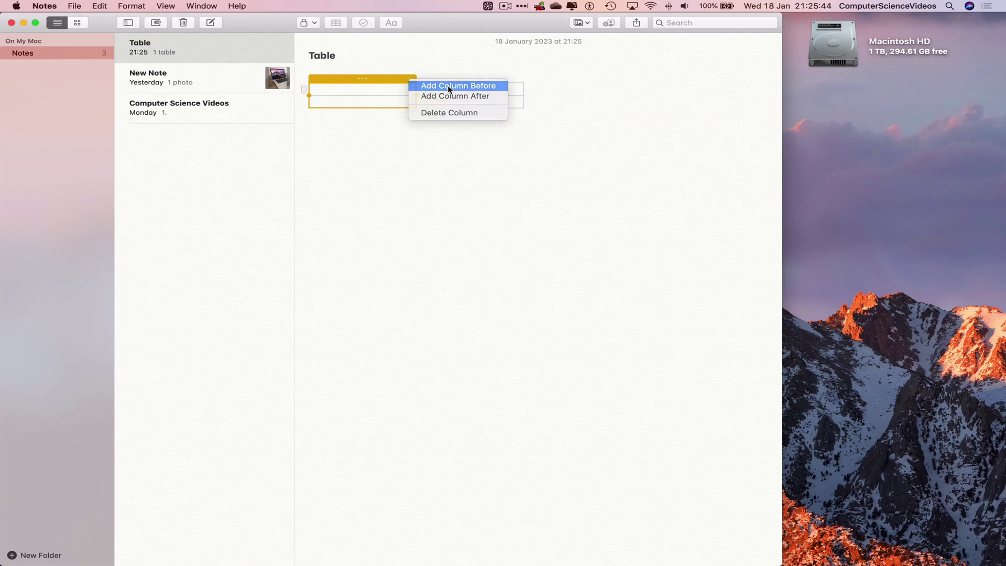
left_click(305, 89)
left_click(306, 91)
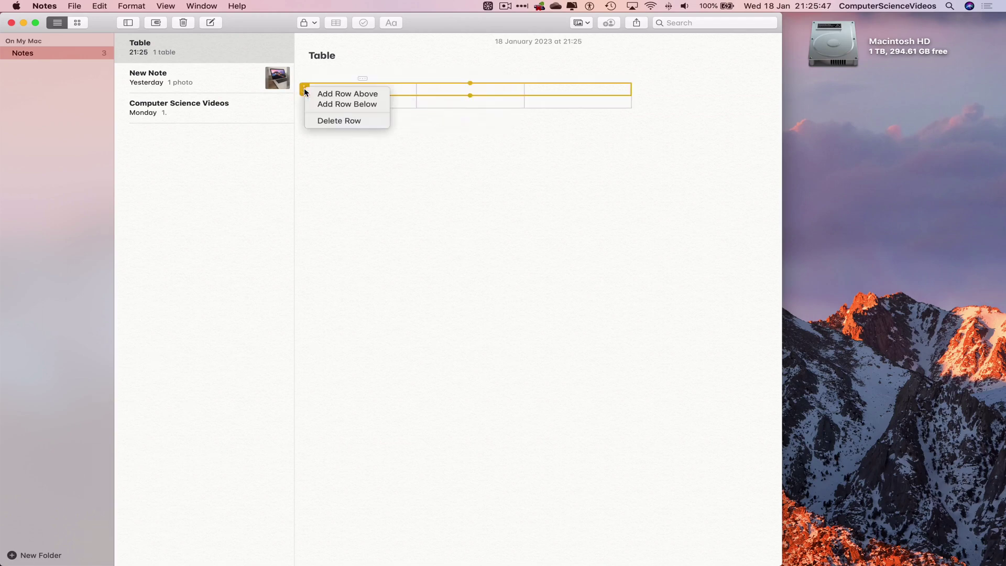
left_click(341, 95)
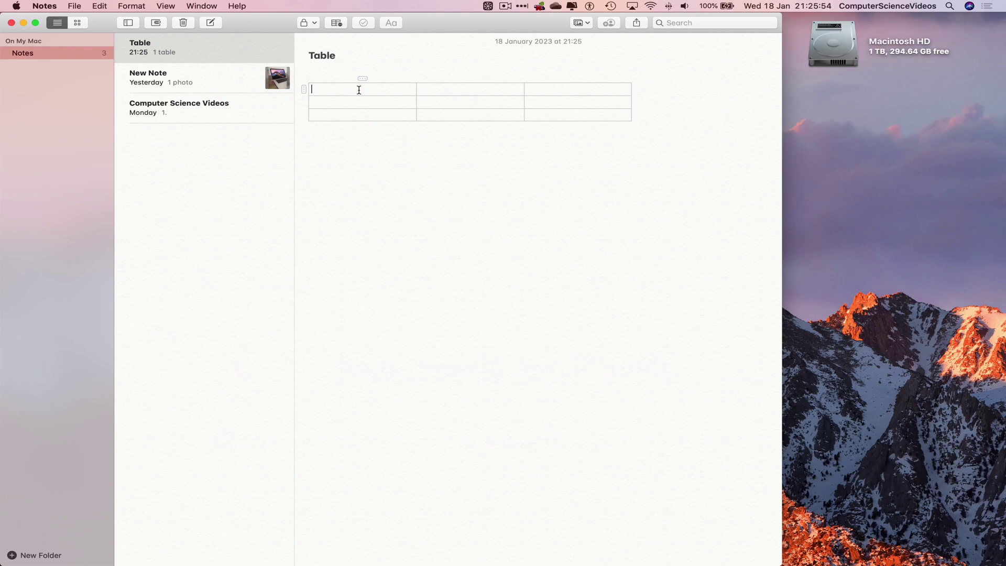
Step: Enter the header cells Technology and Price (£)
type("Technology")
key("Tab")
type("Price (£)")
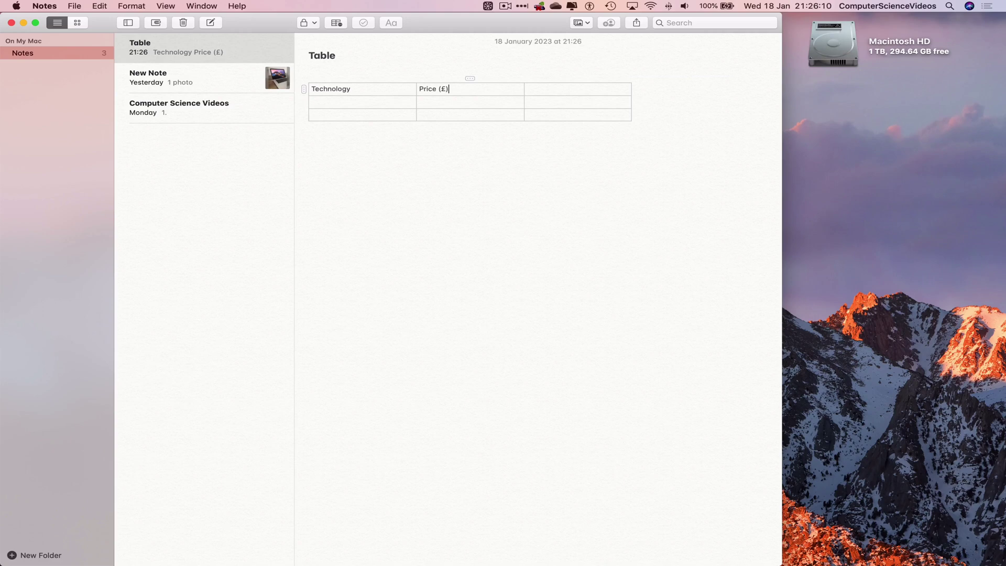
Step: Enter Computer and Mobile Phone in the first column's rows
left_click(335, 101)
type("Computer")
key("Tab")
left_click(351, 111)
type("Mobile Phone")
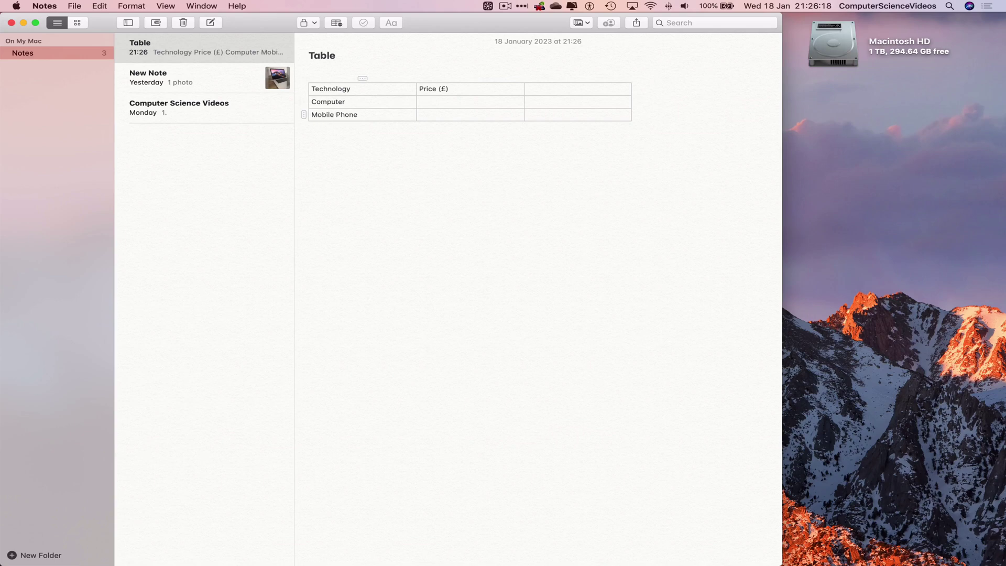
Step: Enter a price of 1000 for both Computer and Mobile Phone
left_click(441, 99)
type("1000")
left_click(440, 115)
type("1000")
Step: Open the Price (£) column options, then dismiss them without changes
left_click(470, 78)
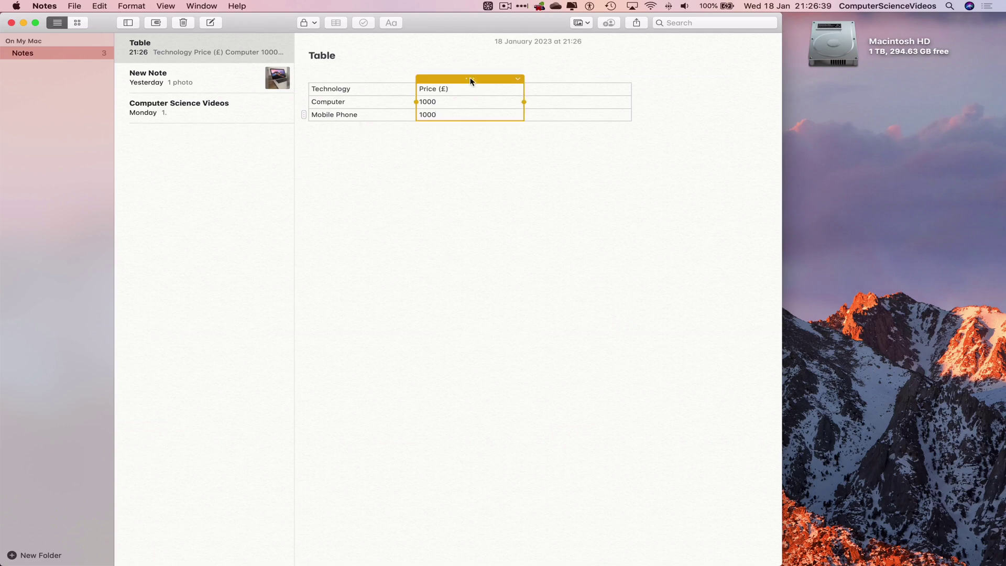
right_click(516, 79)
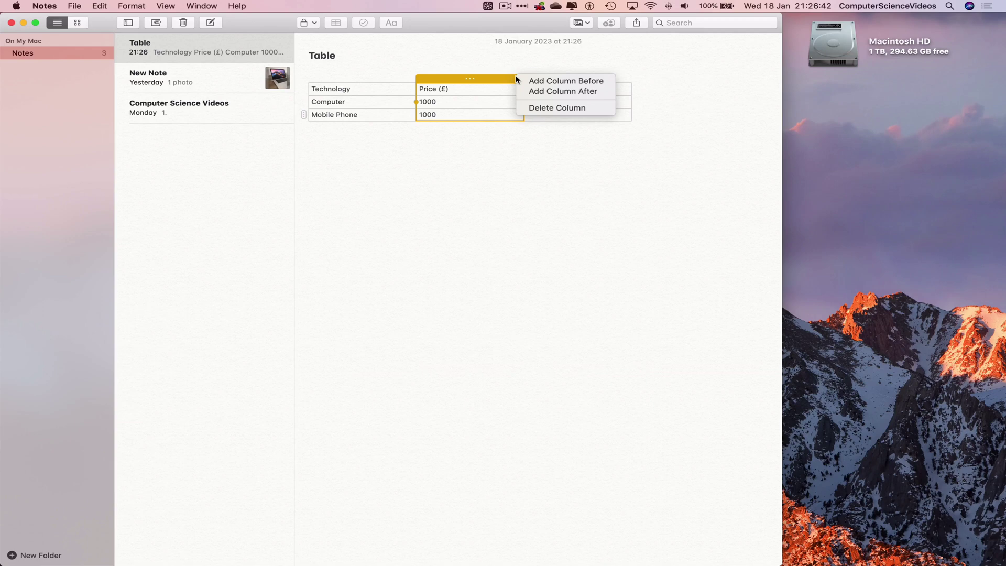
left_click(517, 237)
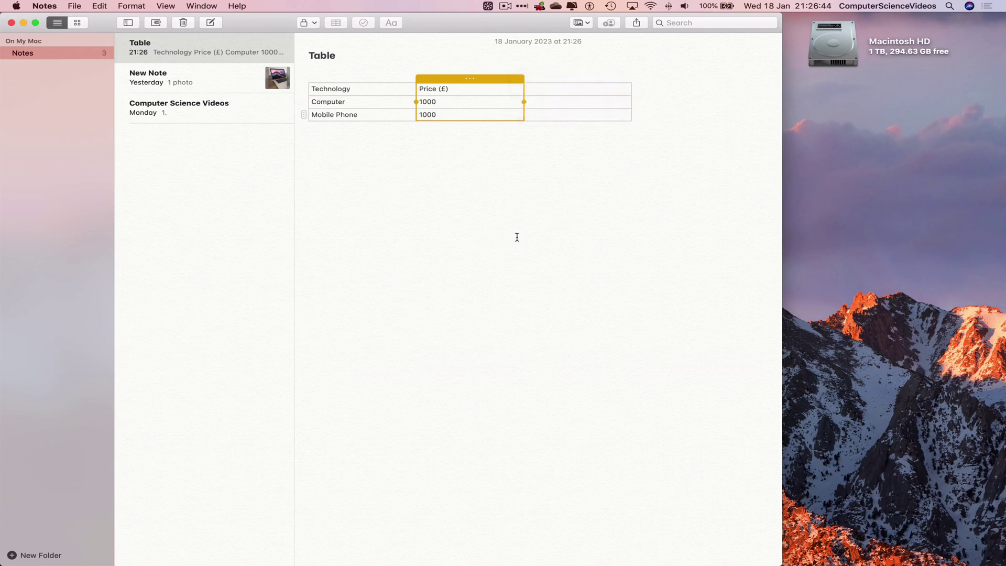
left_click(531, 188)
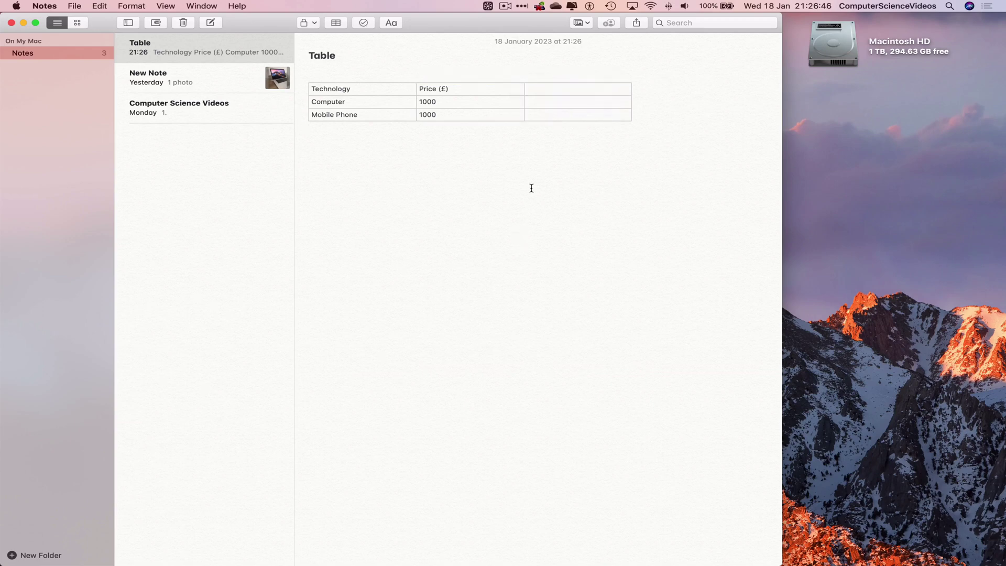
Step: Delete the empty third column from the table
left_click(616, 89)
left_click(580, 78)
left_click(627, 78)
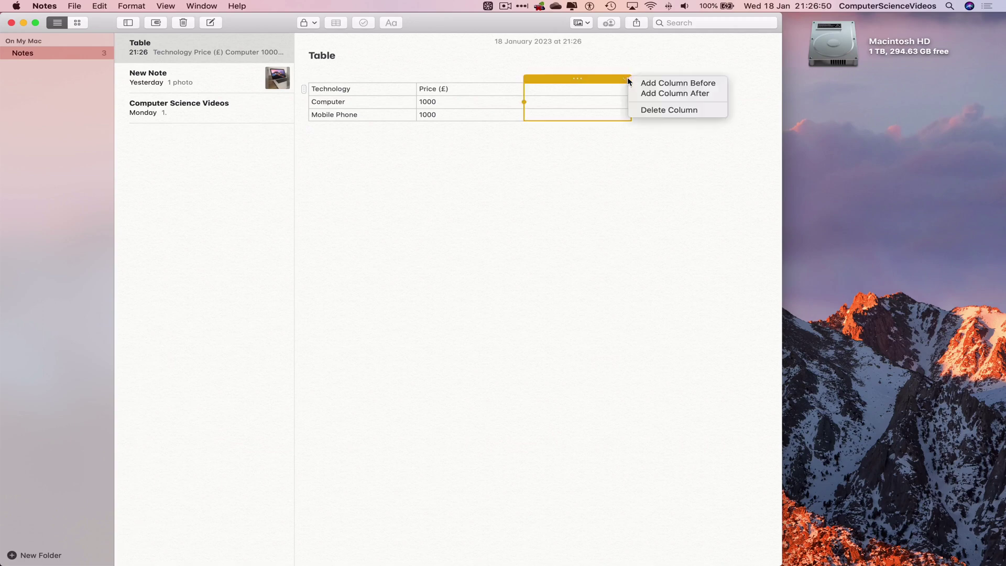
left_click(670, 108)
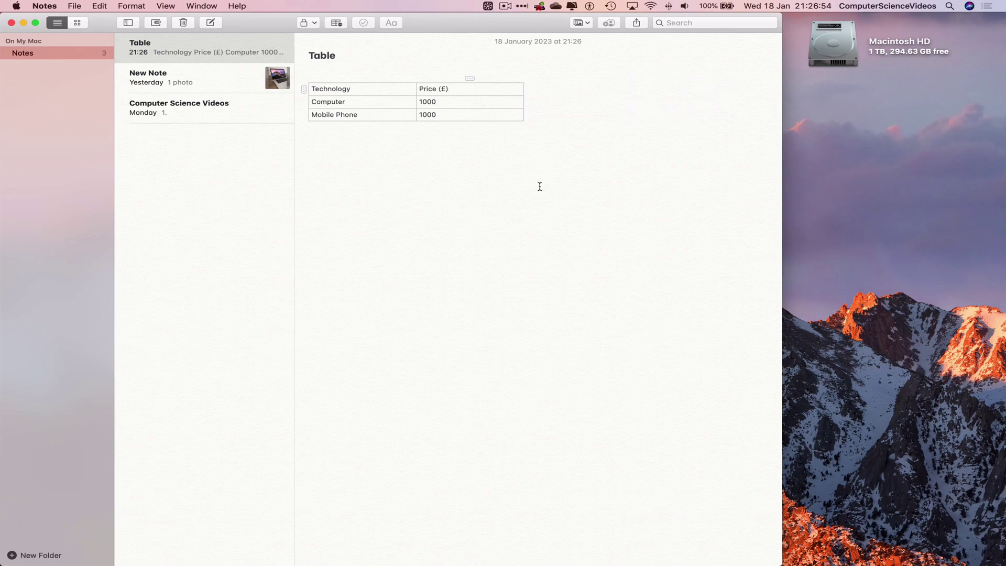
Step: Quit Notes from the Notes menu
left_click(42, 6)
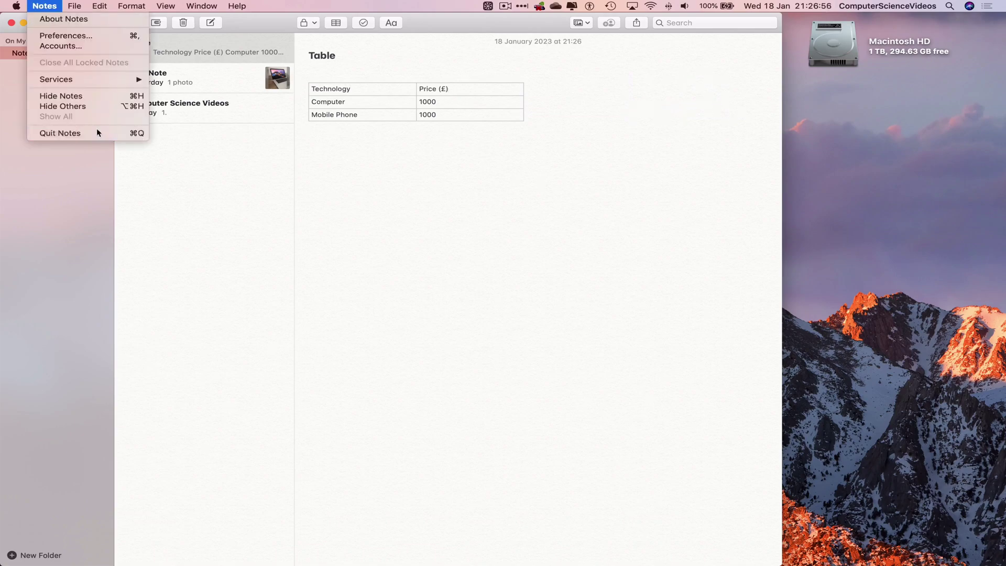
left_click(94, 132)
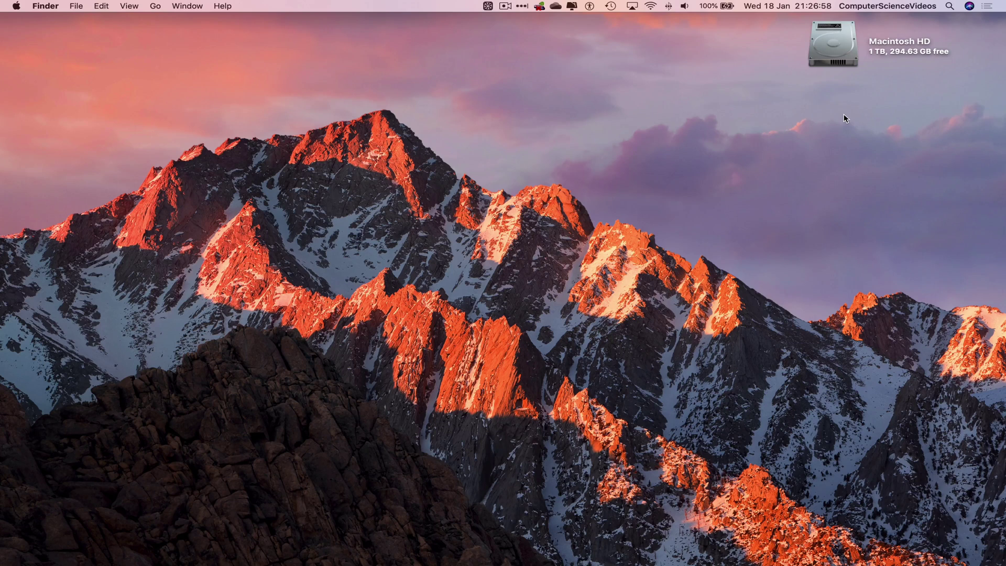